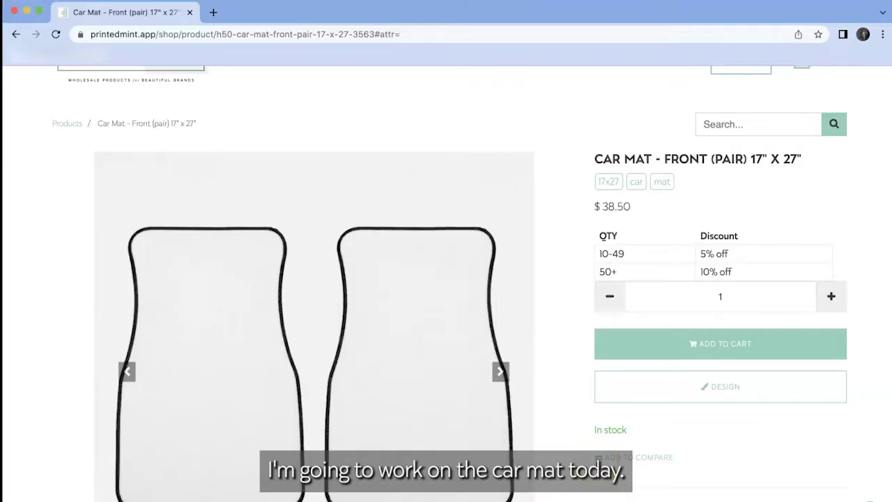
Scroll the car mat product page and show its Design File Info requirements
scroll(578, 324, down, 1)
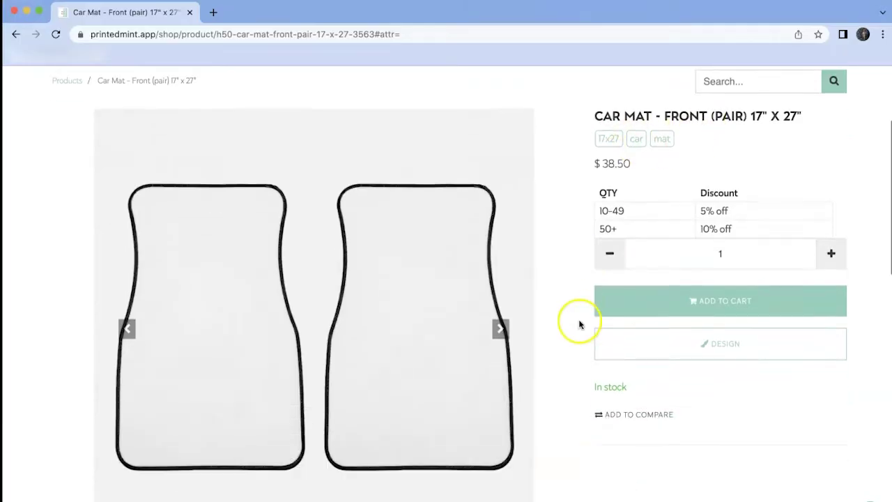
scroll(558, 341, down, 8)
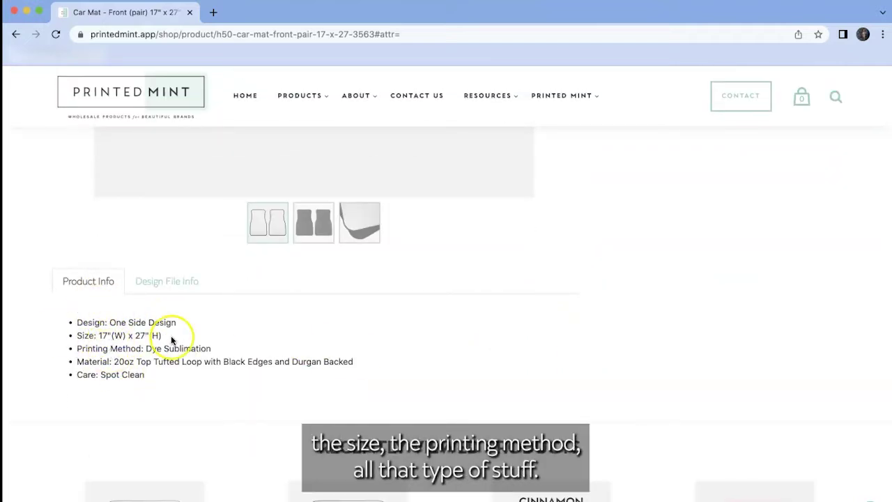
scroll(151, 359, up, 2)
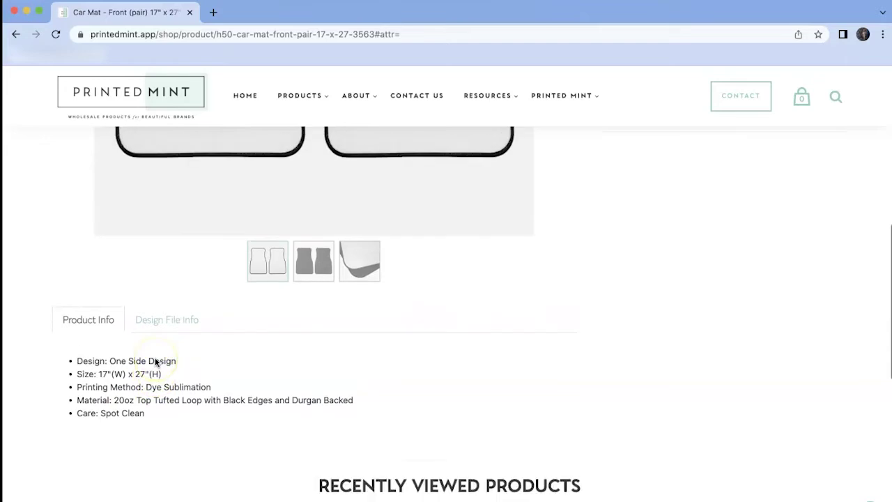
scroll(156, 362, up, 3)
scroll(158, 364, down, 2)
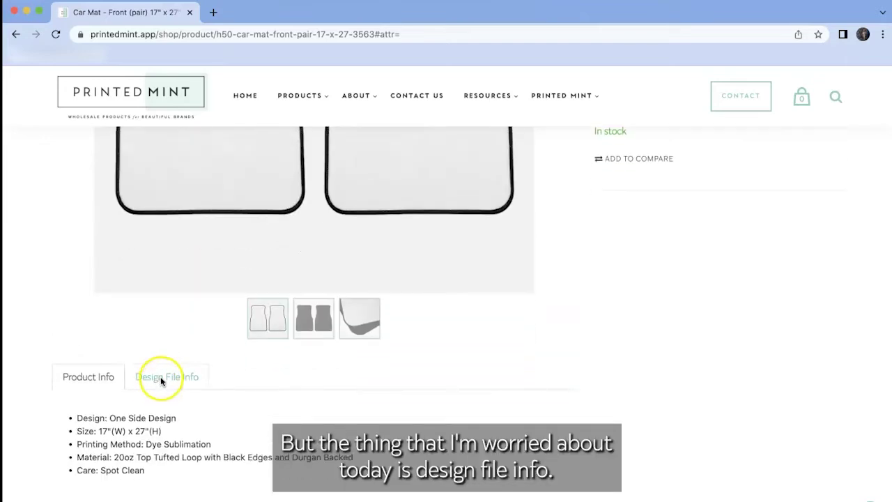
click(161, 377)
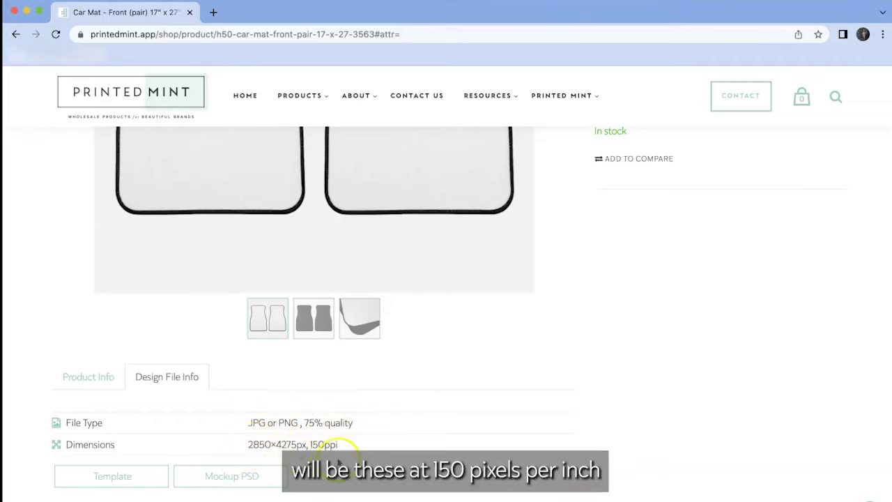
Download the car mat template PDF and open its download options
scroll(337, 462, up, 5)
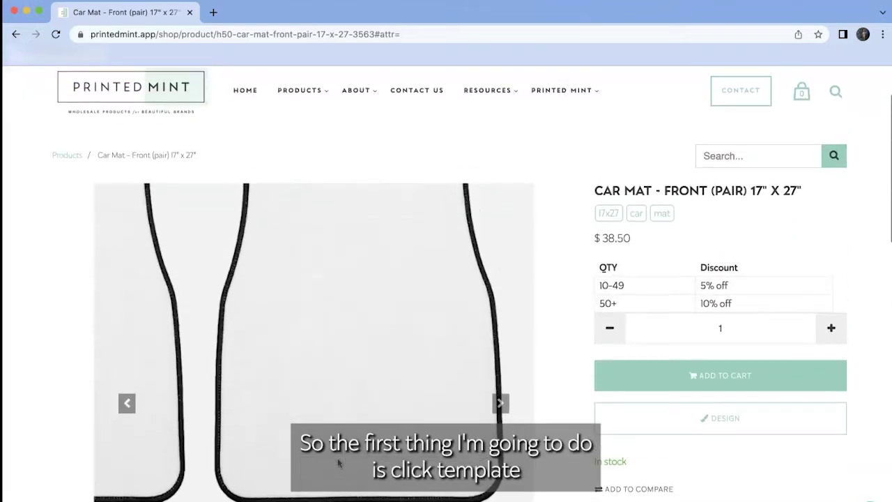
scroll(340, 462, down, 5)
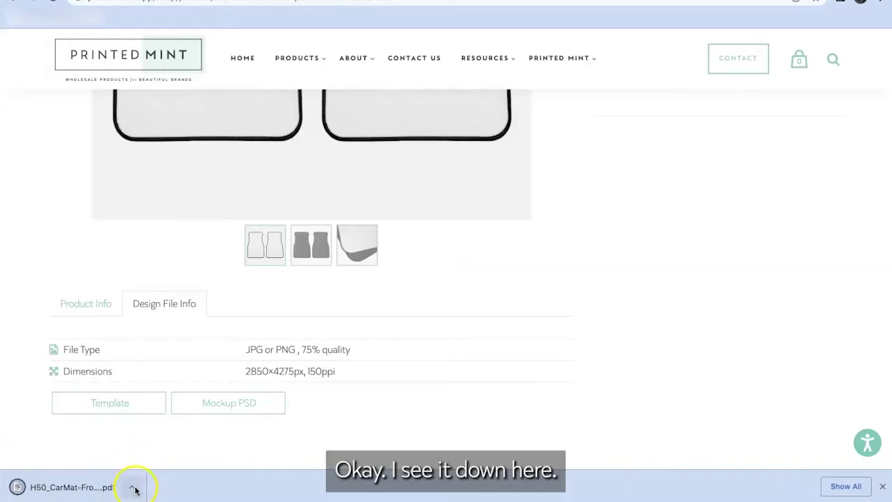
click(132, 487)
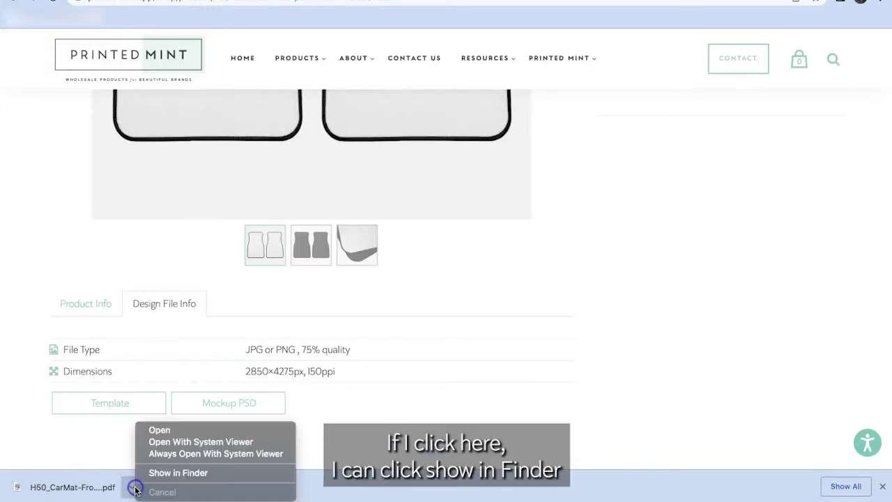
Locate the template PDF in Downloads and open it with Adobe Illustrator 2022
click(184, 473)
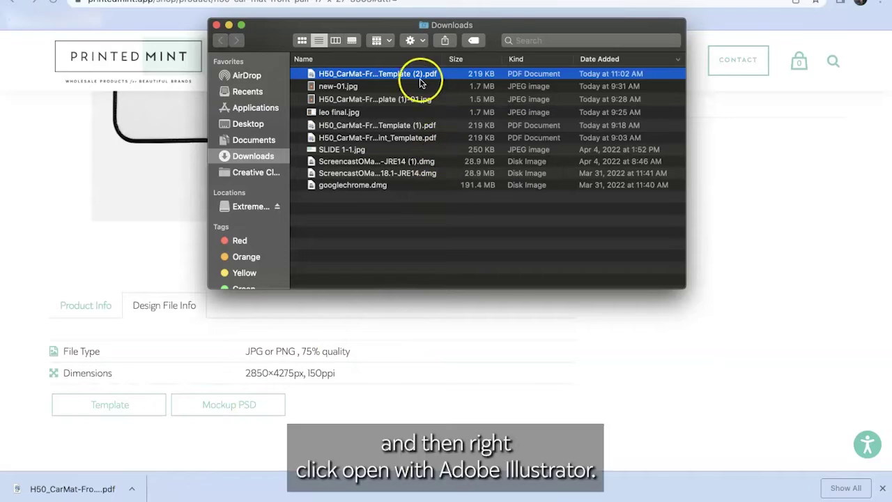
right_click(419, 77)
mouse_move(409, 90)
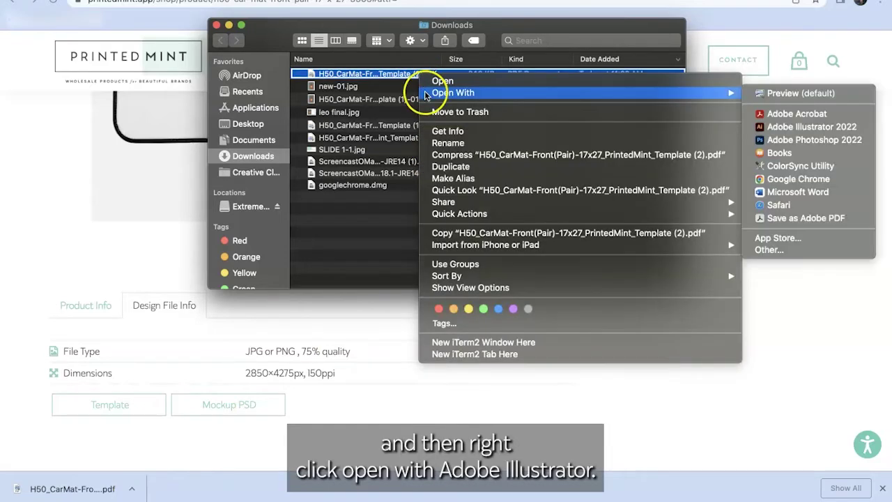
click(777, 126)
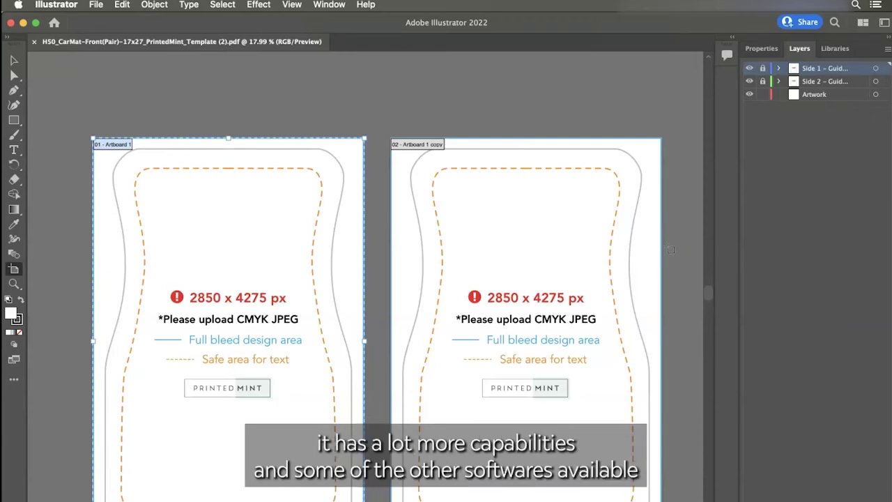
scroll(470, 220, down, 2)
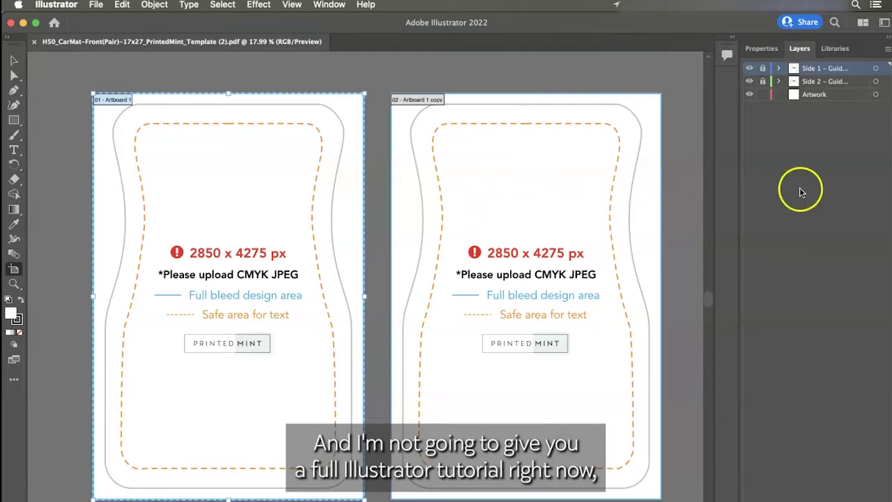
click(760, 49)
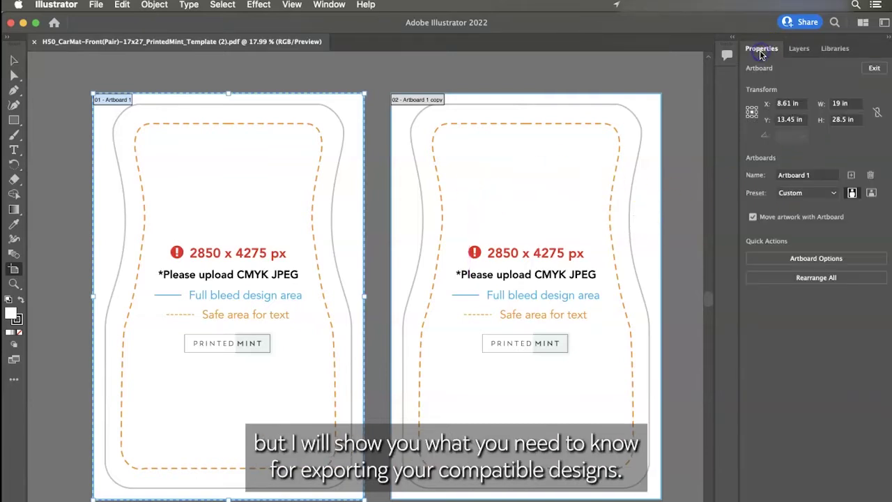
click(799, 49)
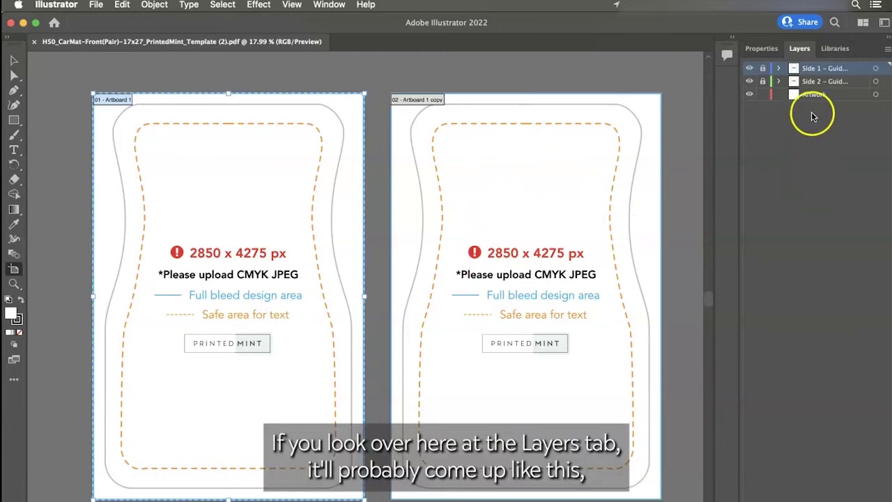
Check the artboard dimensions in Properties, then target the Artwork layer in Layers
click(762, 48)
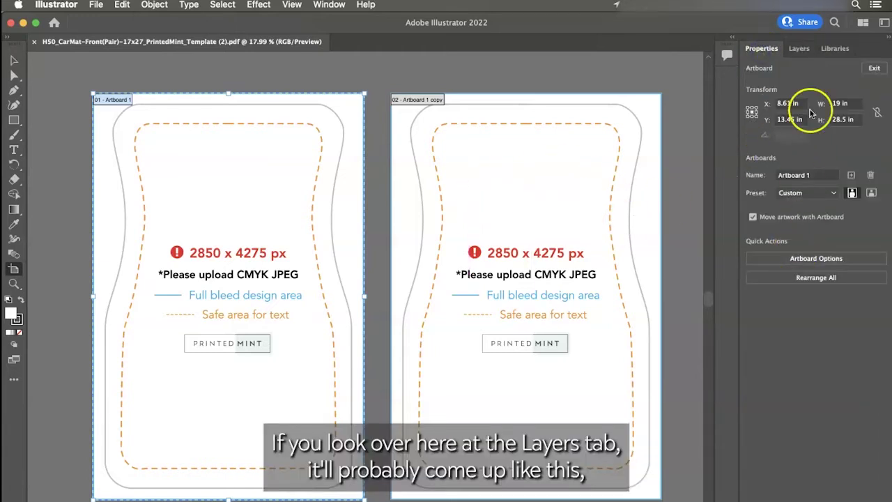
click(801, 49)
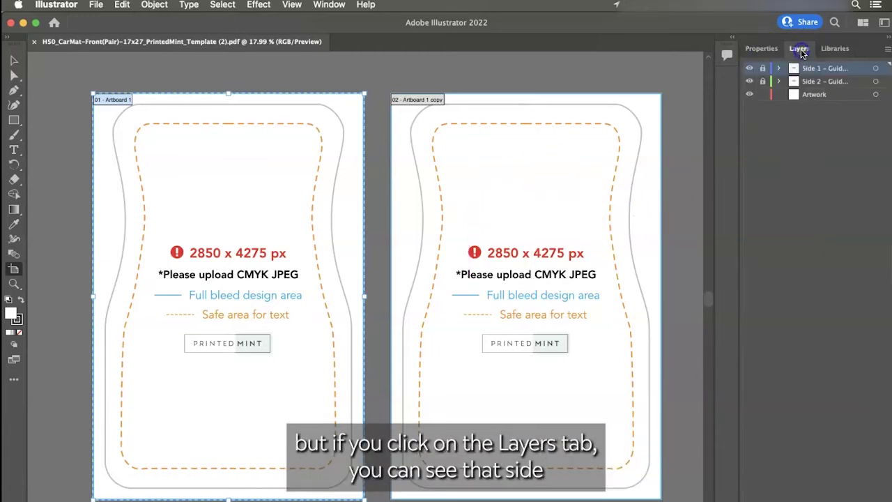
click(822, 102)
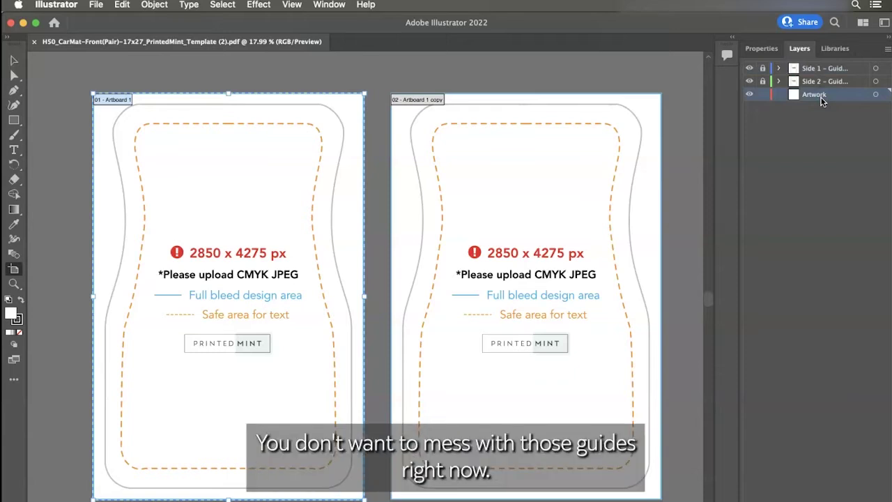
click(827, 102)
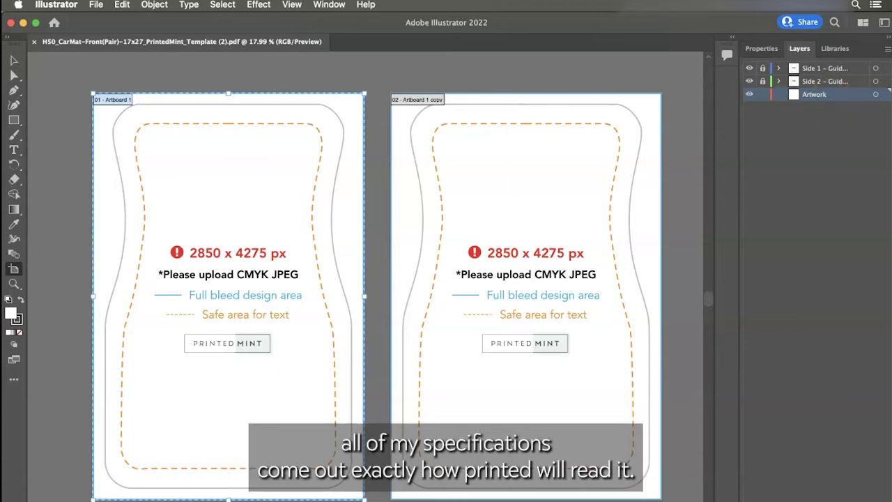
Load Leo car mat design.png into the template with File > Place
drag(507, 317, 508, 70)
key(v)
scroll(517, 240, down, 2)
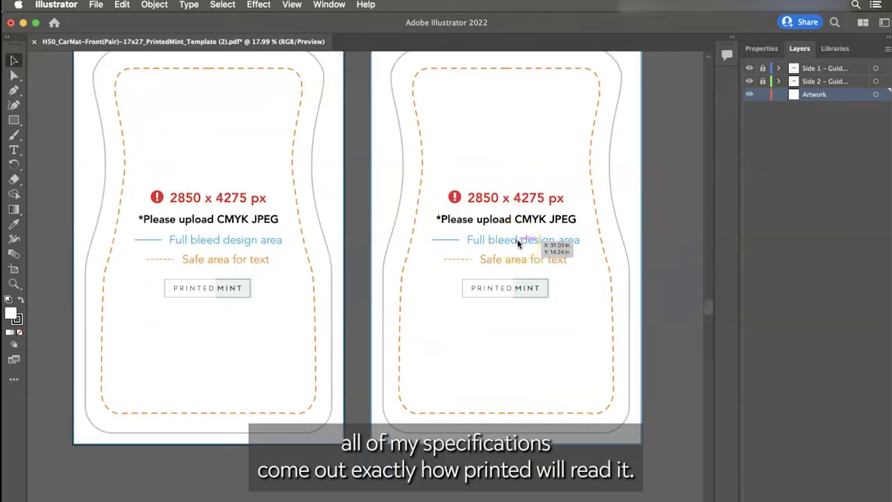
scroll(401, 231, up, 3)
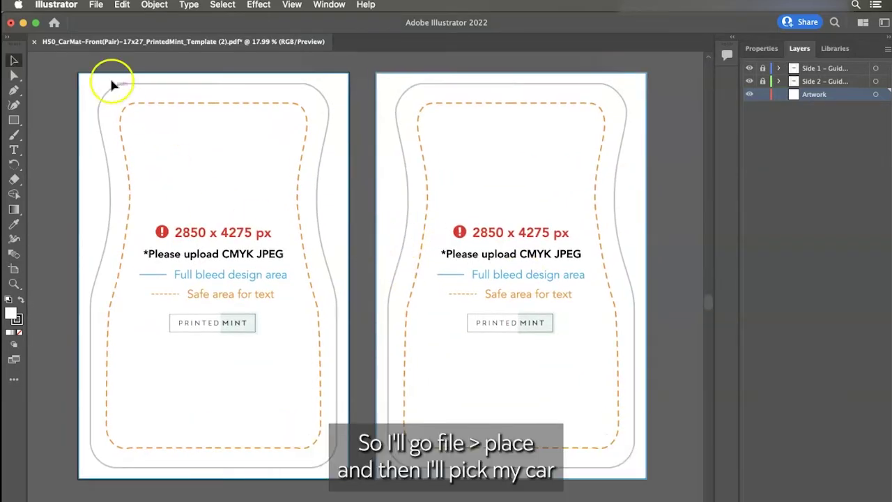
click(96, 5)
click(143, 203)
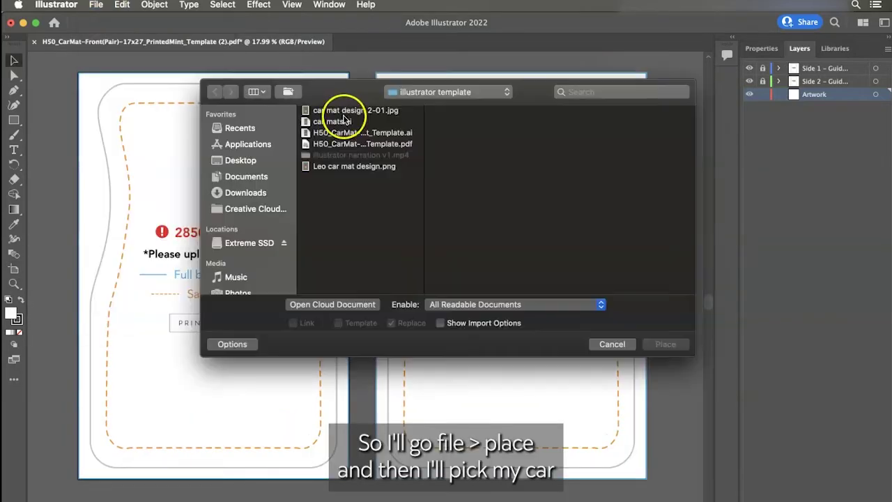
click(349, 167)
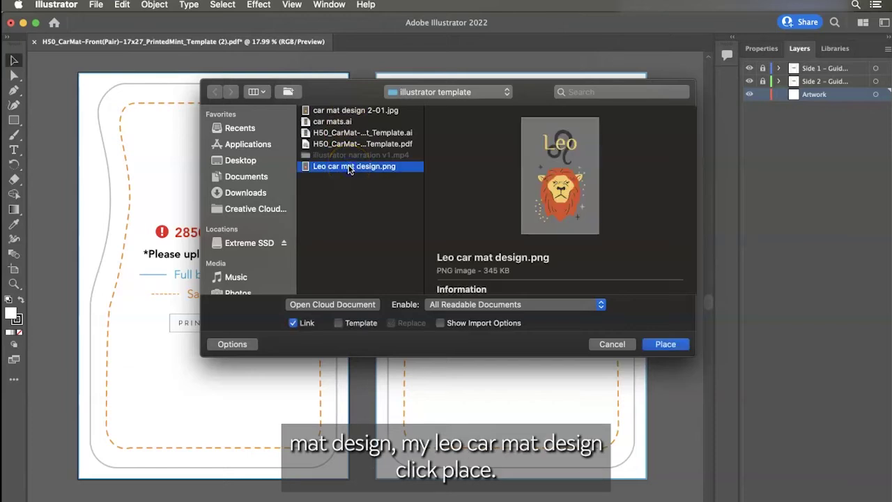
click(666, 344)
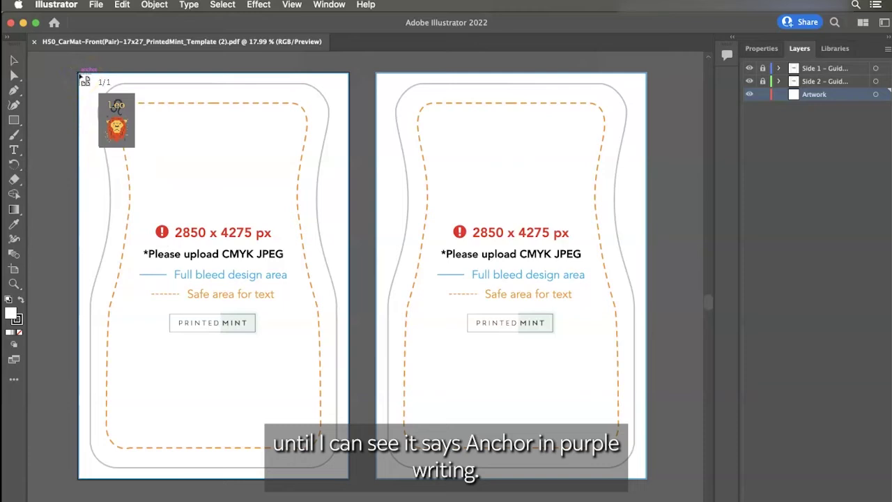
Drop the Leo artwork at the left artboard's top-left corner and scale it to fill that mat
click(85, 81)
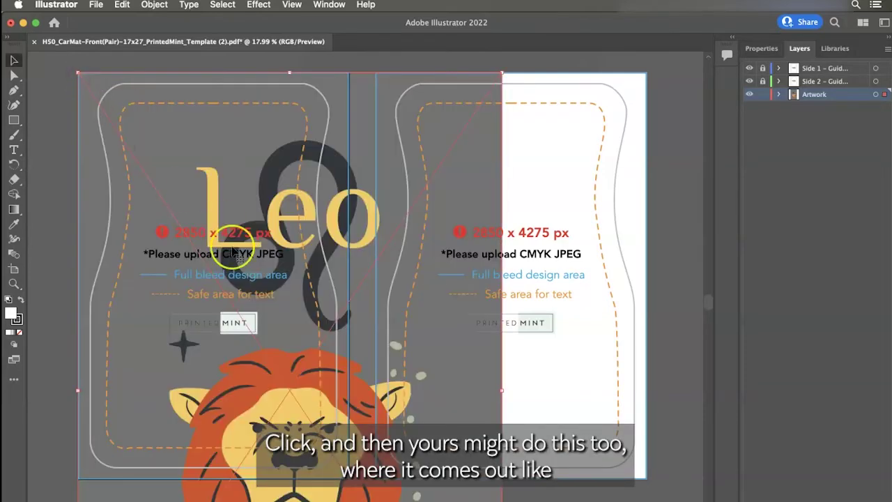
scroll(233, 252, down, 3)
scroll(233, 252, down, 3)
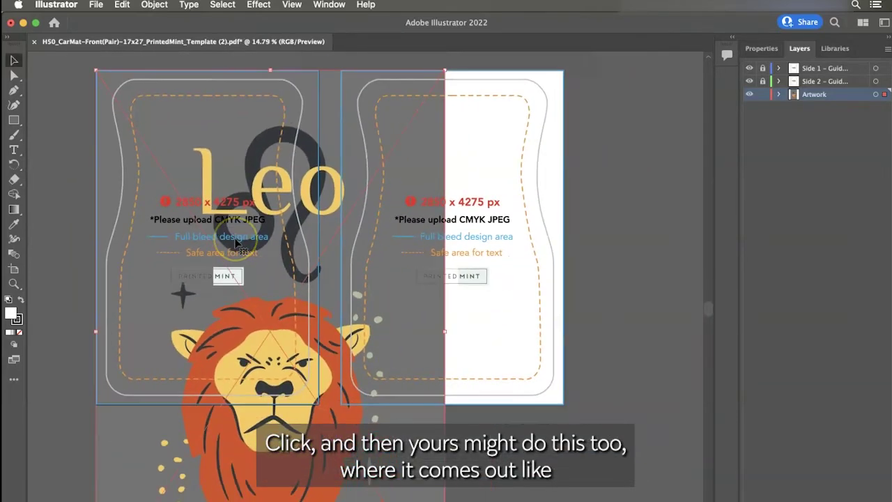
scroll(235, 242, down, 1)
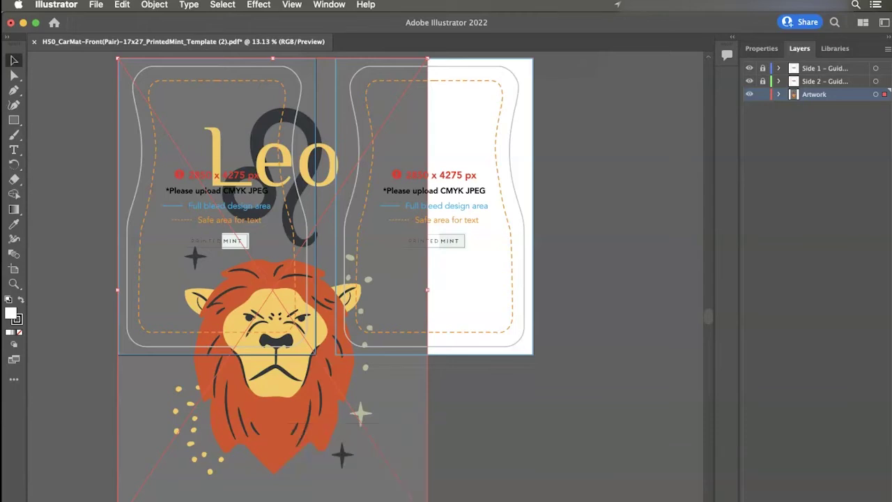
drag(422, 501, 315, 355)
scroll(390, 357, up, 2)
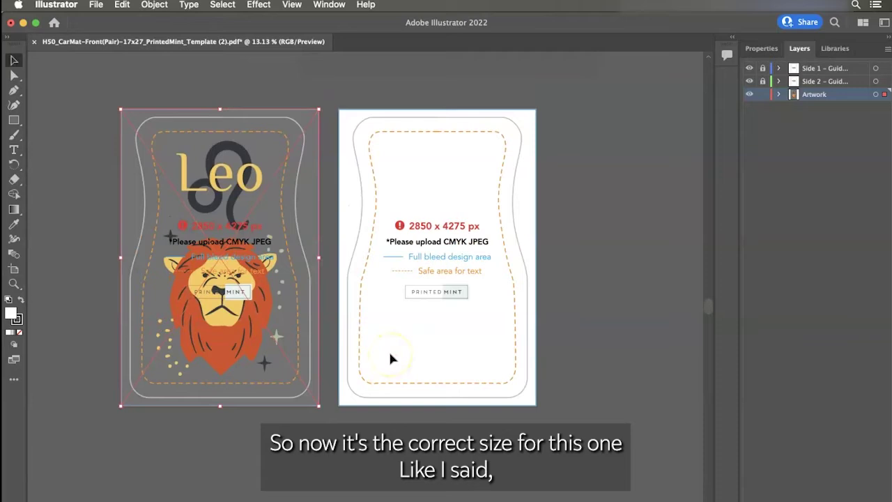
scroll(391, 358, up, 3)
scroll(390, 358, up, 2)
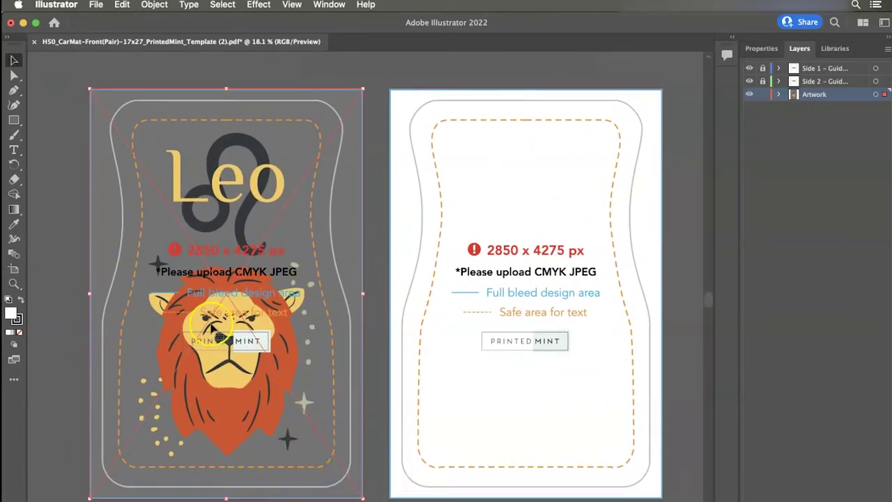
click(239, 347)
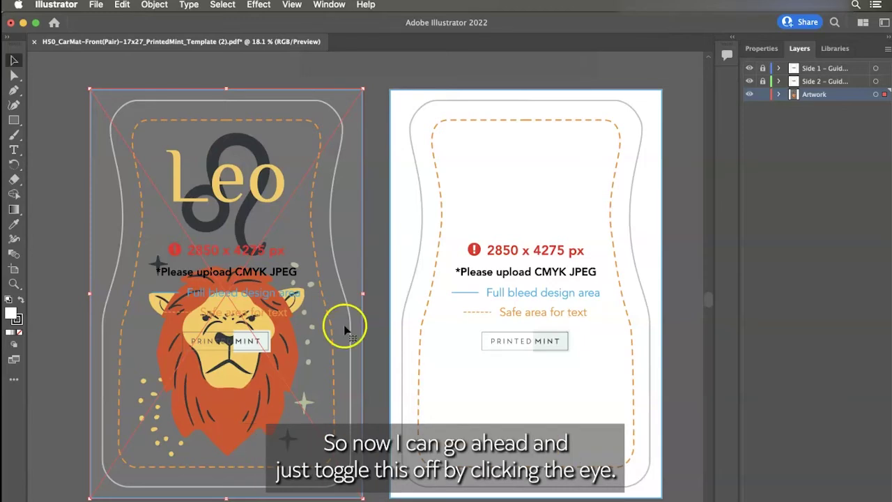
Turn off visibility of the Side 1 guide layer
click(750, 69)
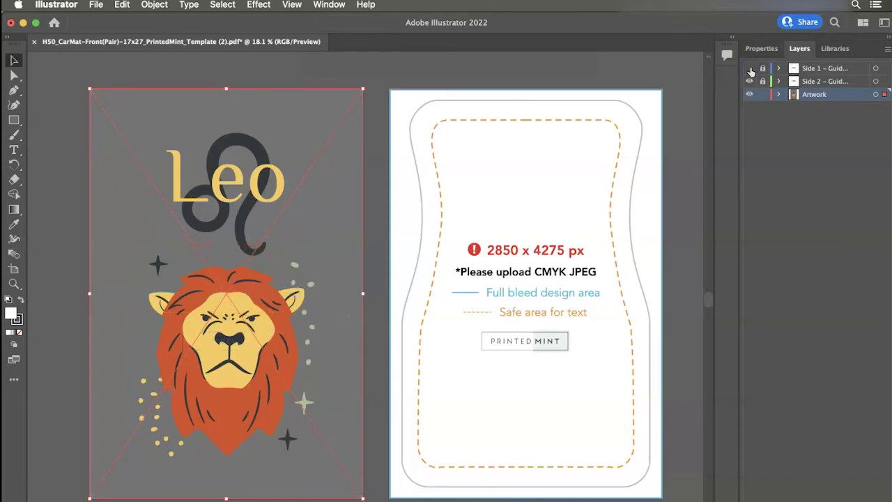
click(750, 69)
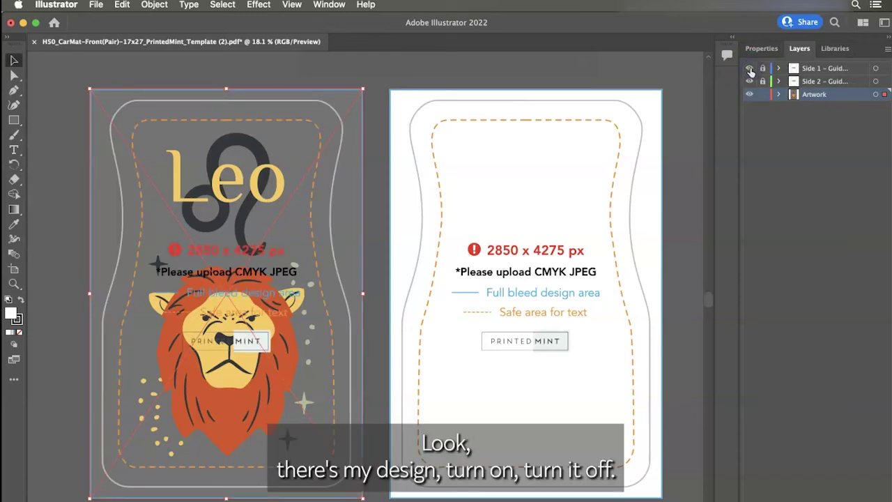
click(750, 69)
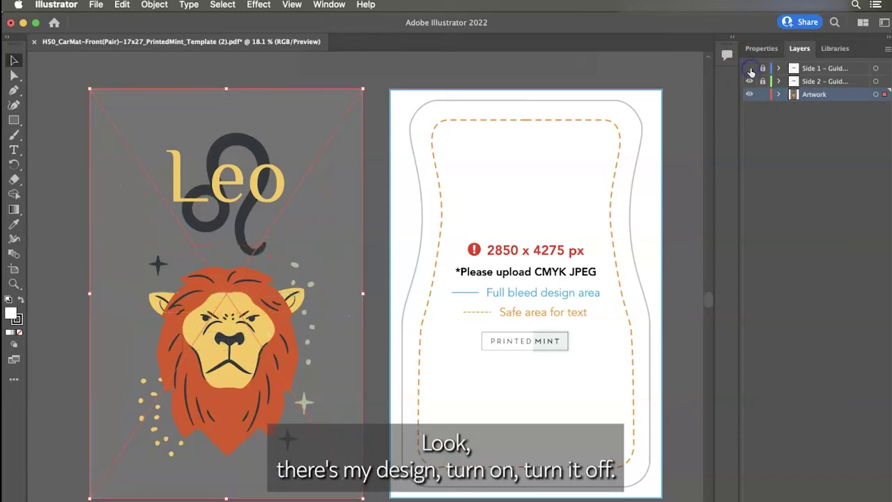
Take the Artboard tool and select Artboard 1 holding the Leo design
click(14, 270)
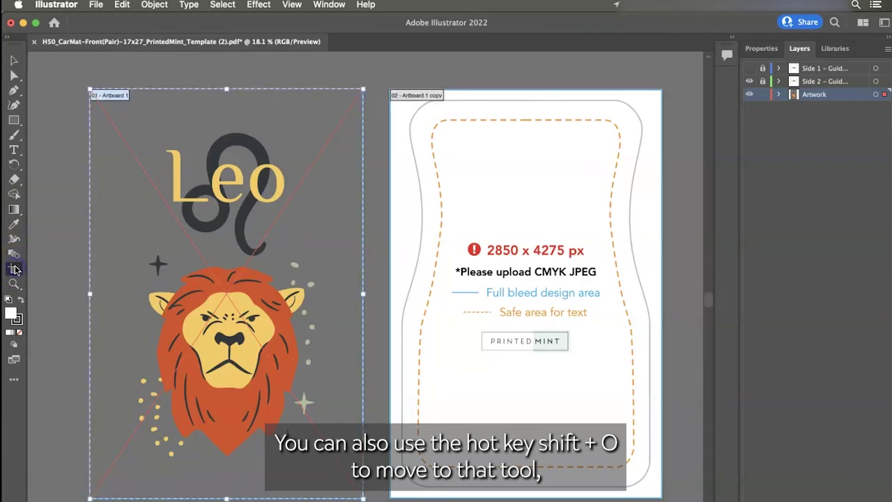
click(264, 125)
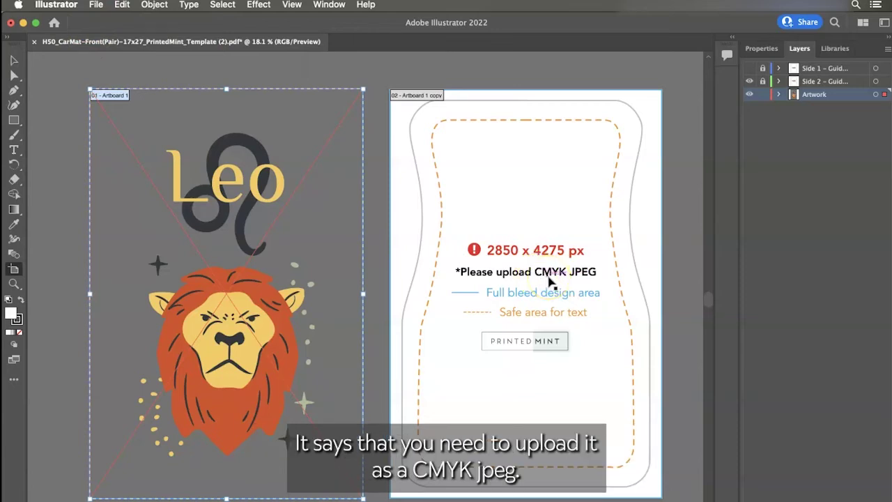
Export artboard range 1 as JPEG named 'leo final mat.jpg' to Downloads
click(101, 5)
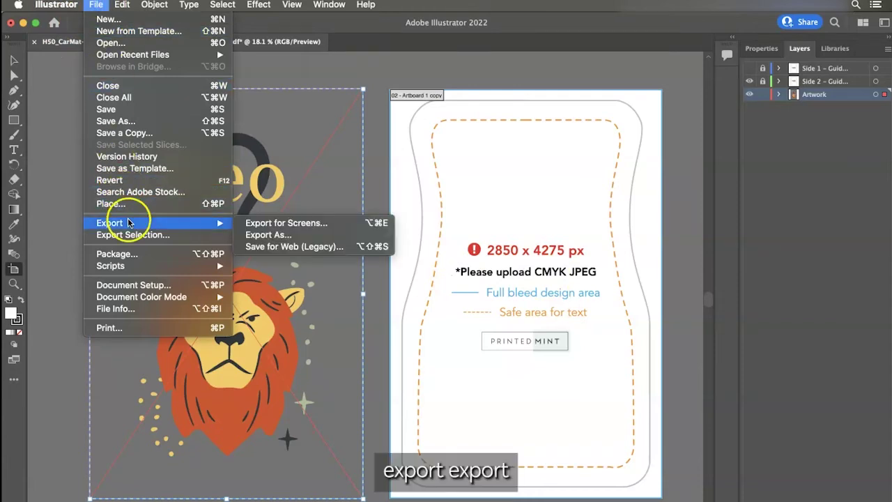
mouse_move(129, 223)
click(260, 233)
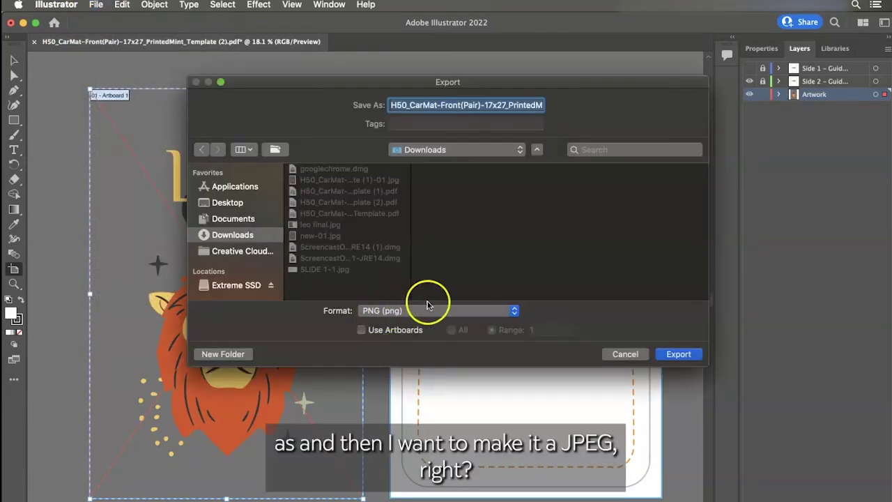
click(435, 312)
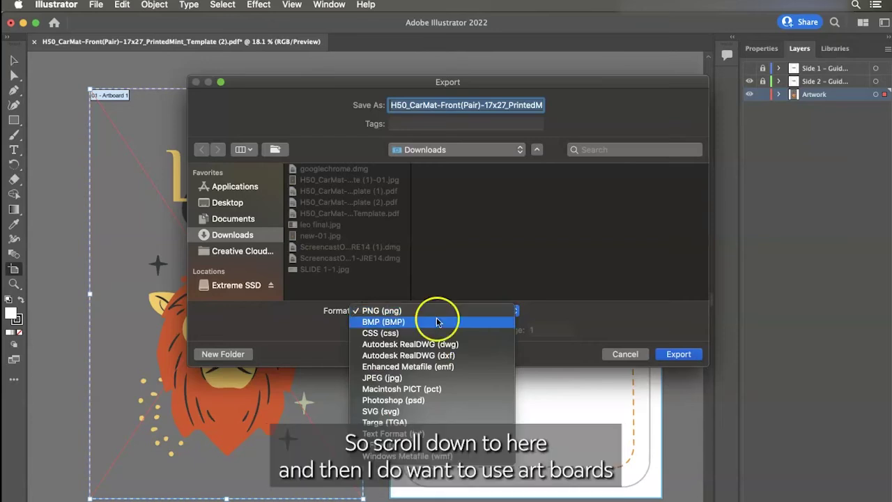
click(437, 379)
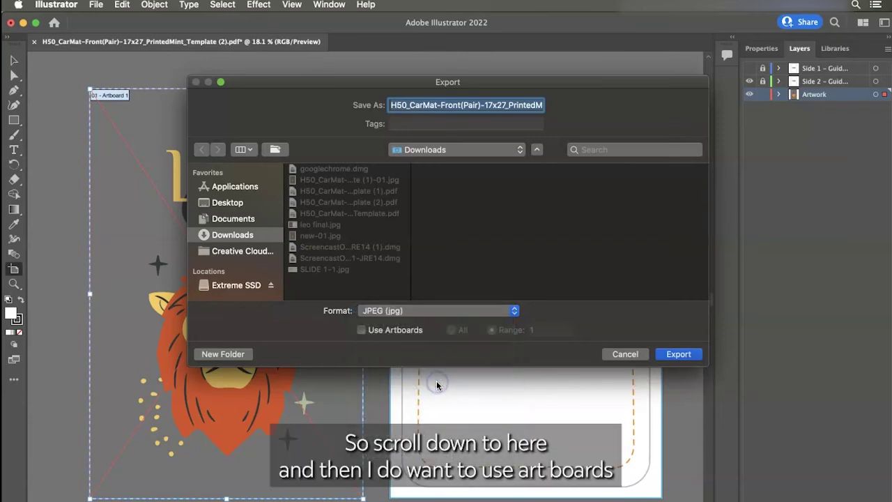
click(362, 331)
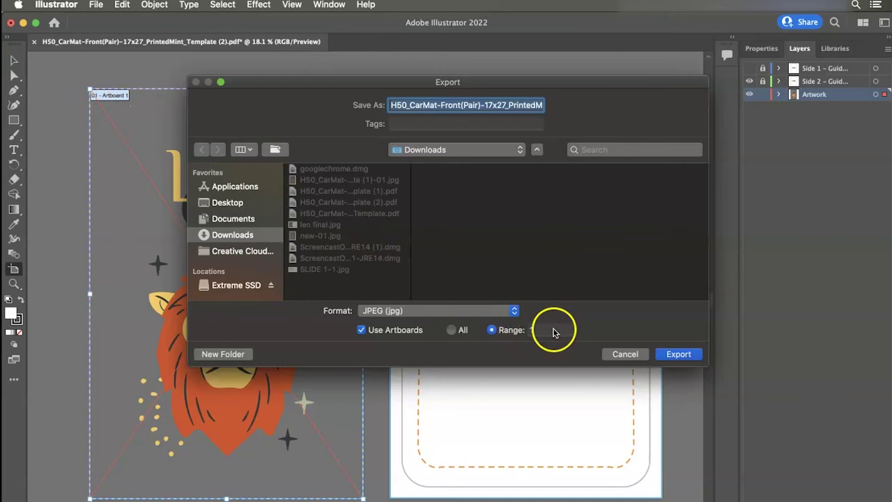
text(leo final mat.jpg)
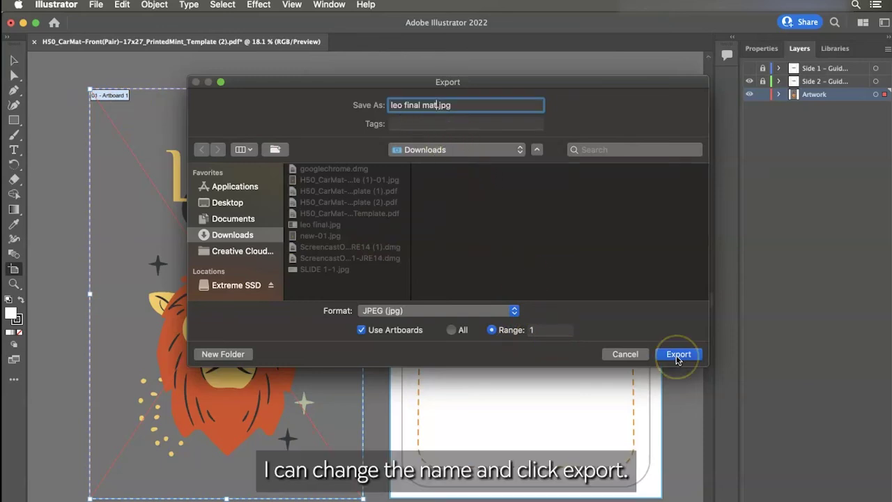
click(678, 356)
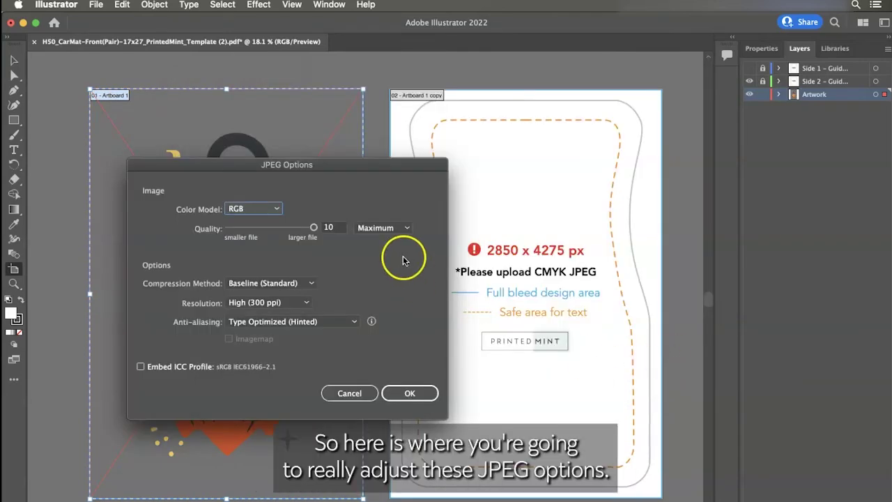
Choose CMYK as the JPEG colour model, then check Printed Mint's quality requirement in Chrome
drag(370, 168, 336, 165)
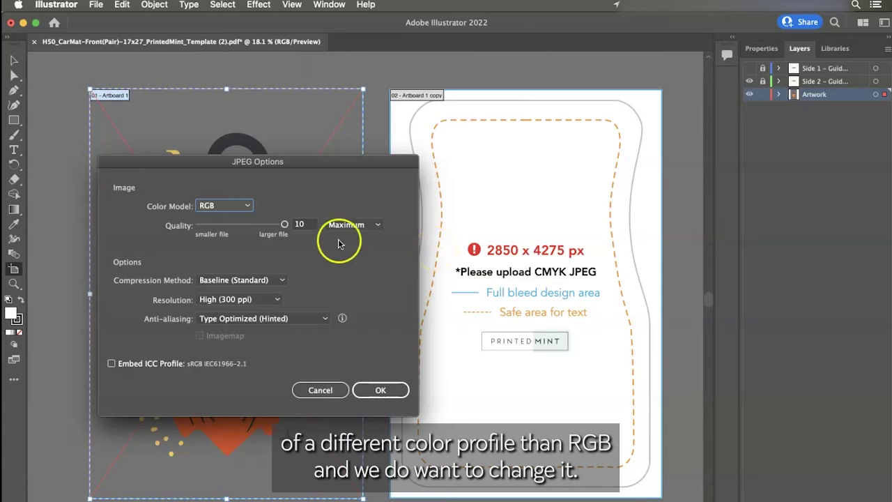
click(230, 207)
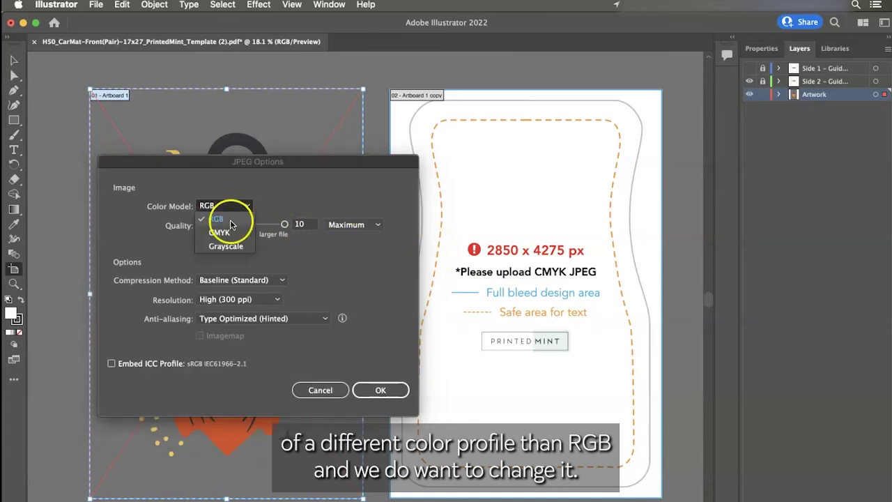
click(220, 232)
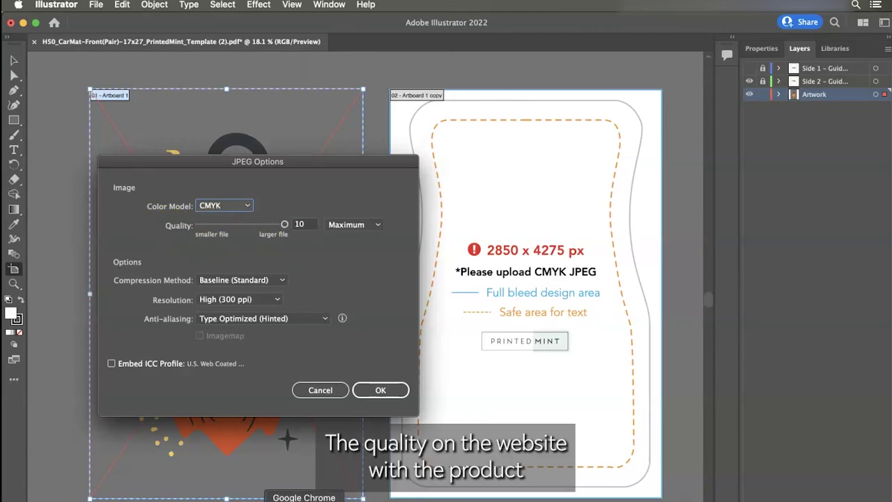
click(310, 499)
Set JPEG quality to 7.5 and resolution to Medium (150 ppi), then confirm the export
scroll(454, 353, down, 1)
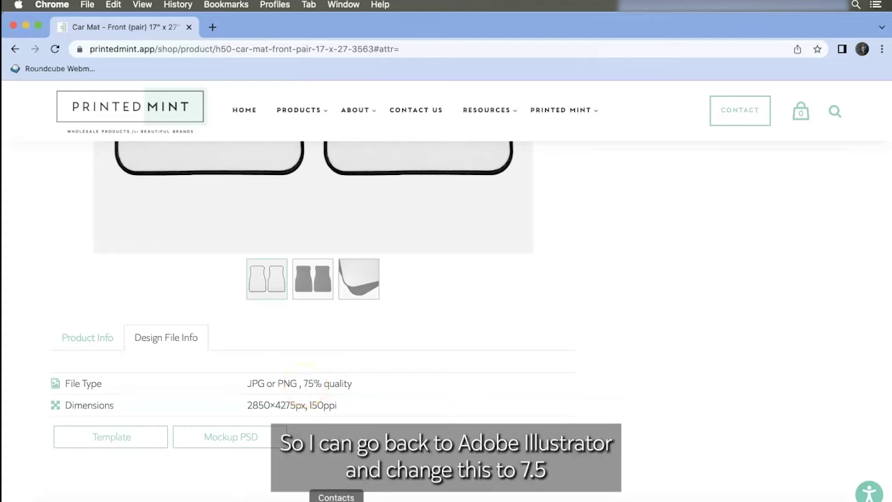
click(739, 496)
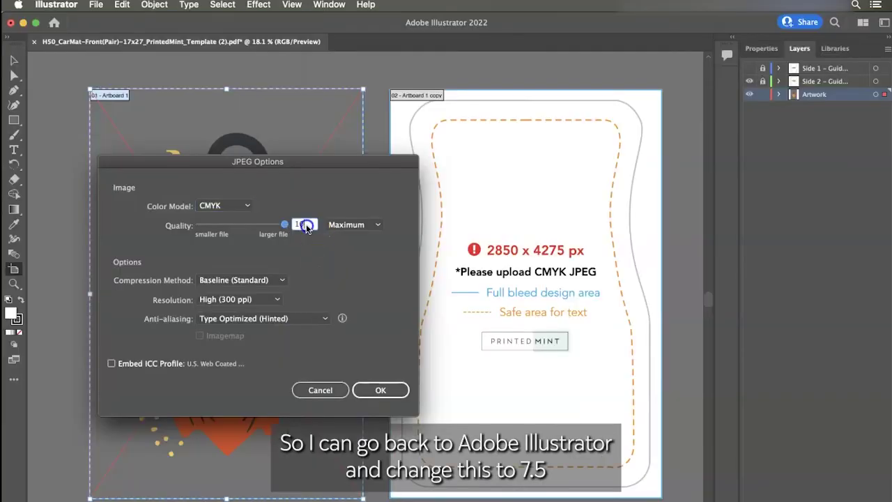
click(307, 226)
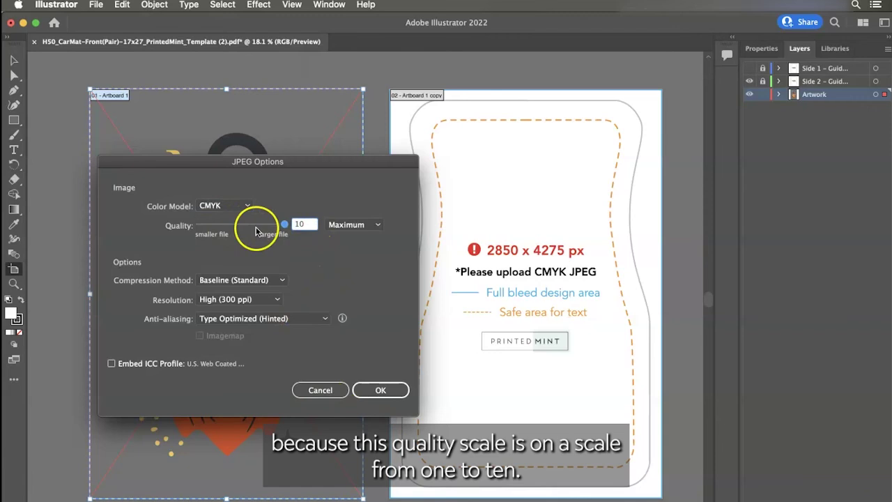
mouse_move(285, 224)
mouse_down()
mouse_move(208, 226)
mouse_move(284, 228)
mouse_up()
double_click(307, 224)
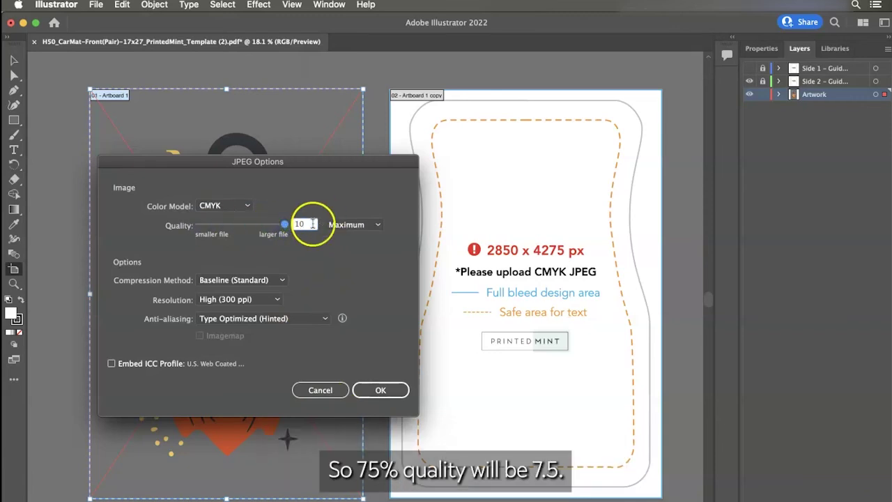
text(7)
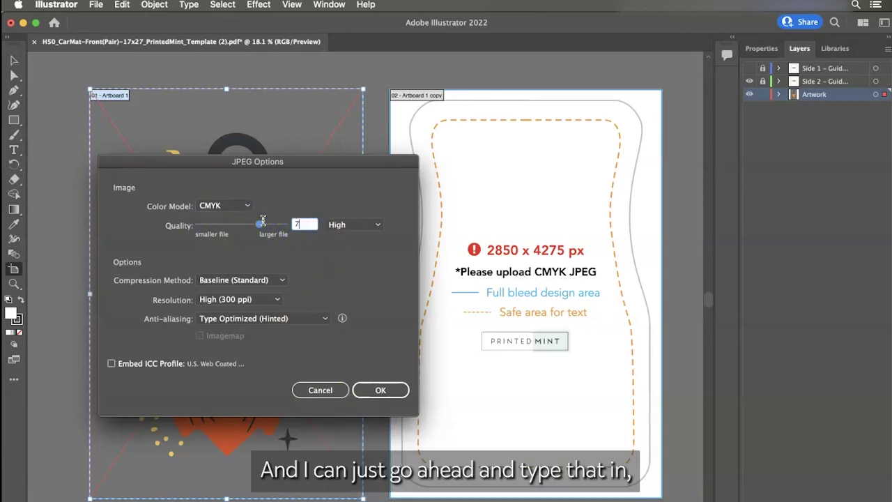
text(.5)
click(311, 240)
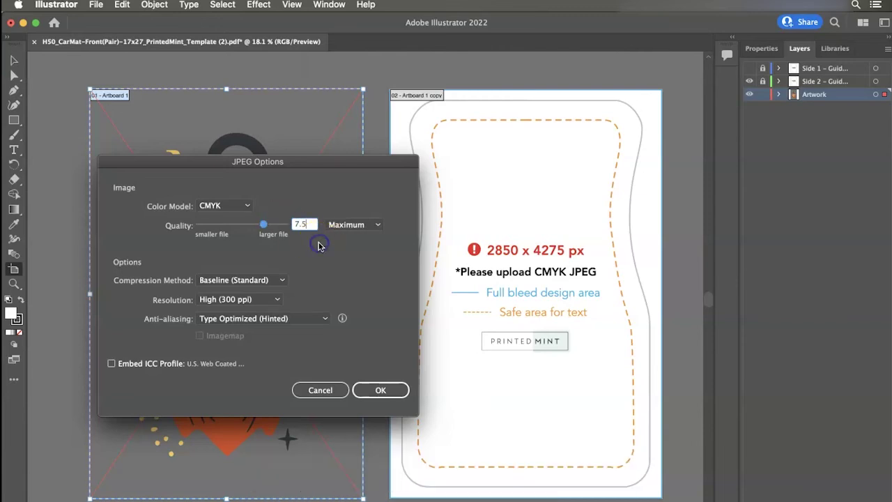
click(291, 281)
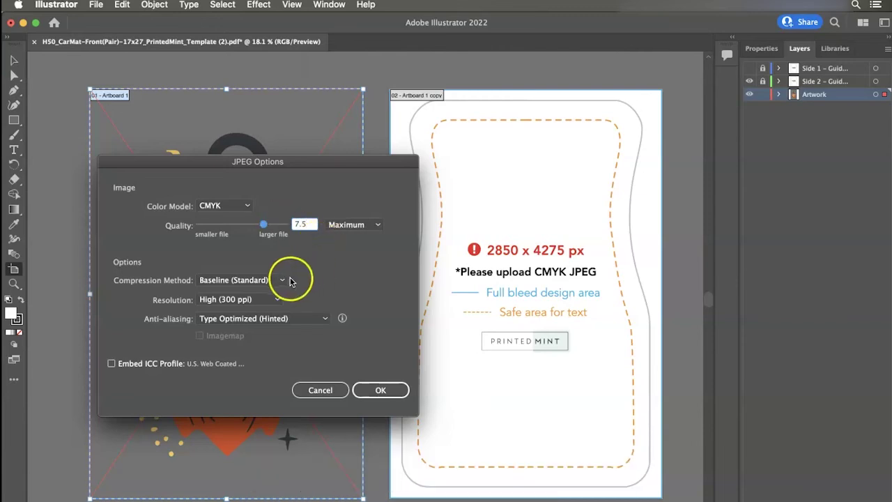
click(214, 303)
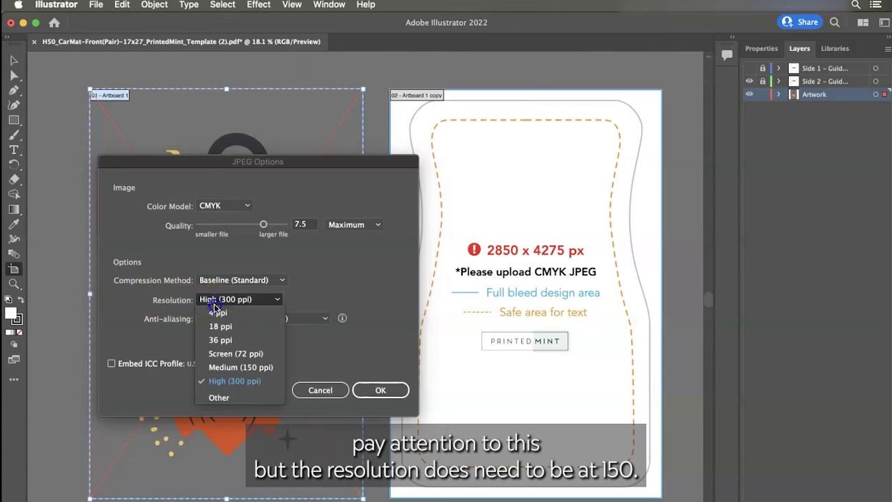
click(228, 375)
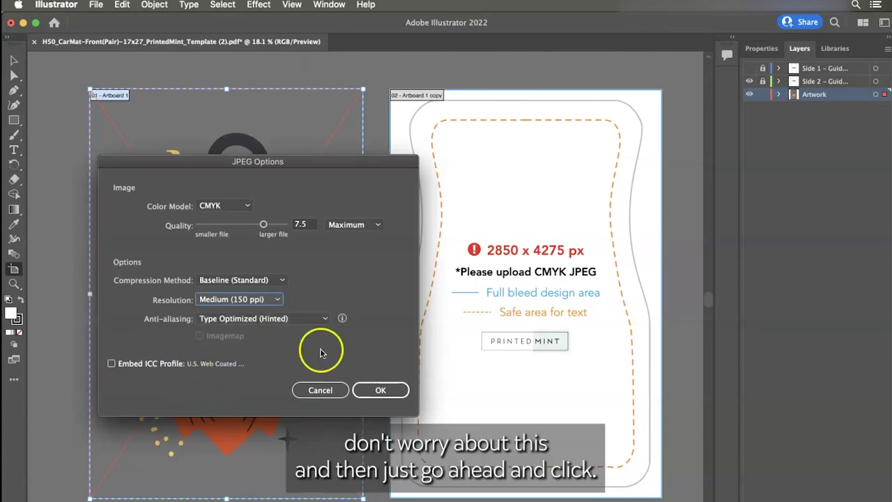
click(381, 391)
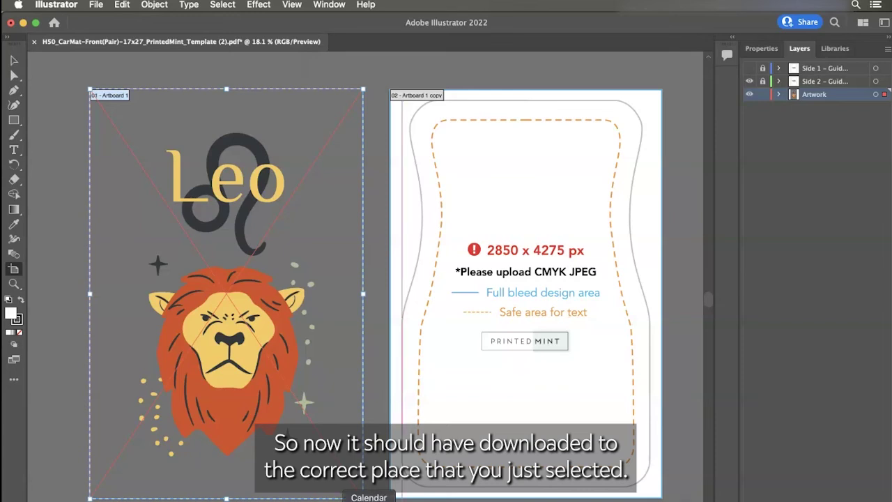
Upload leo final mat-01 and place it on side 1 of the car mat
click(307, 499)
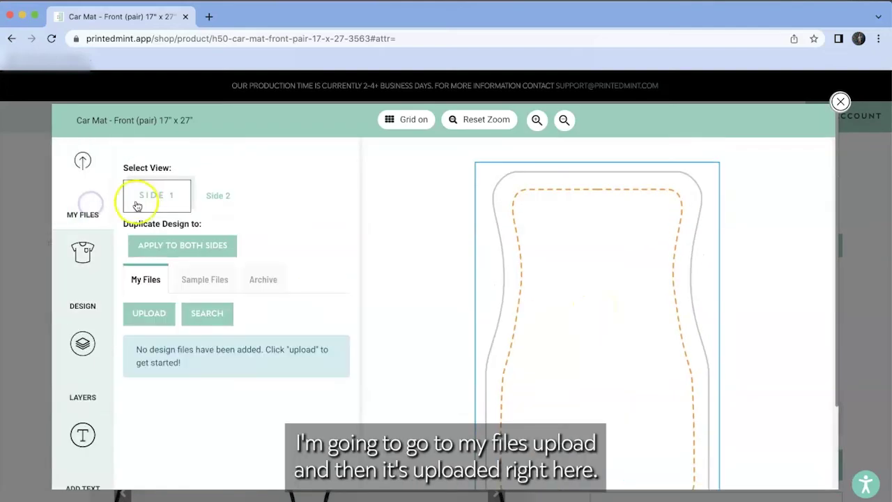
click(139, 202)
click(148, 317)
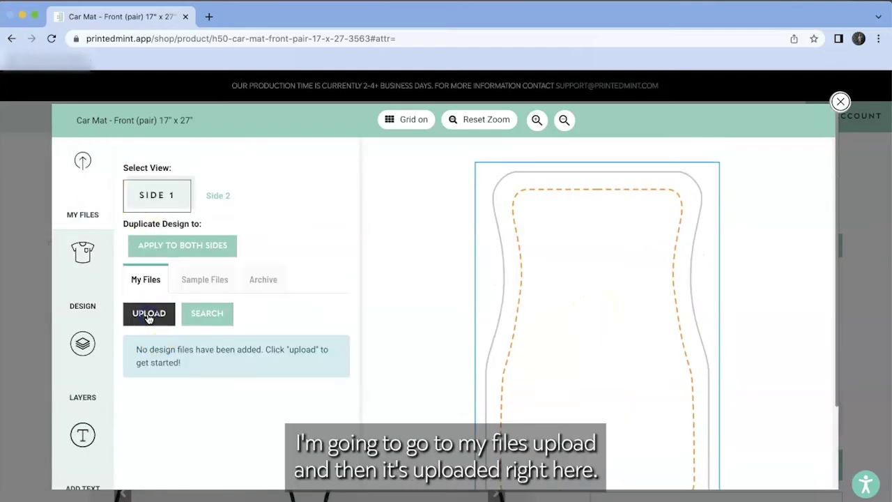
double_click(325, 136)
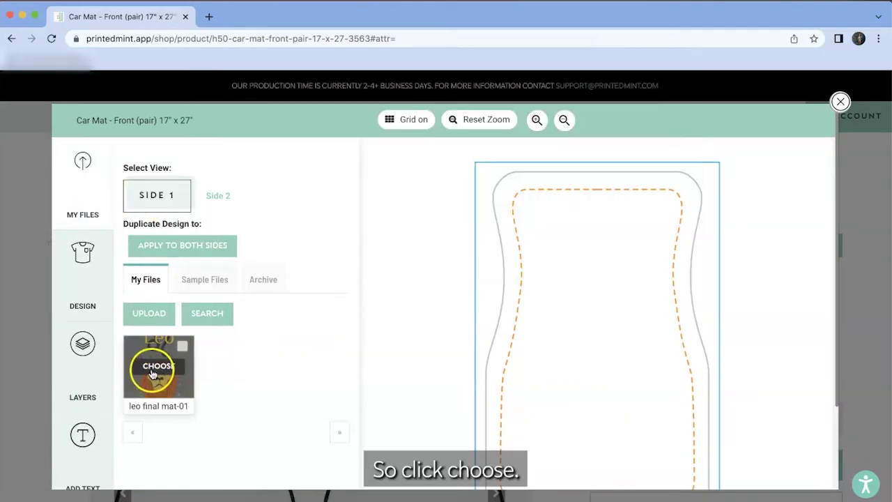
click(153, 375)
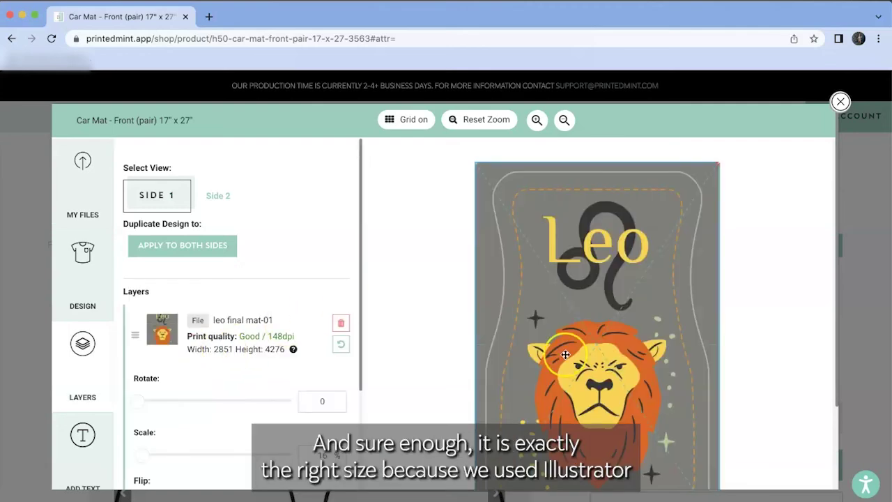
Review the placed design on side 1 and compare it with side 2
scroll(566, 355, down, 3)
scroll(565, 355, up, 2)
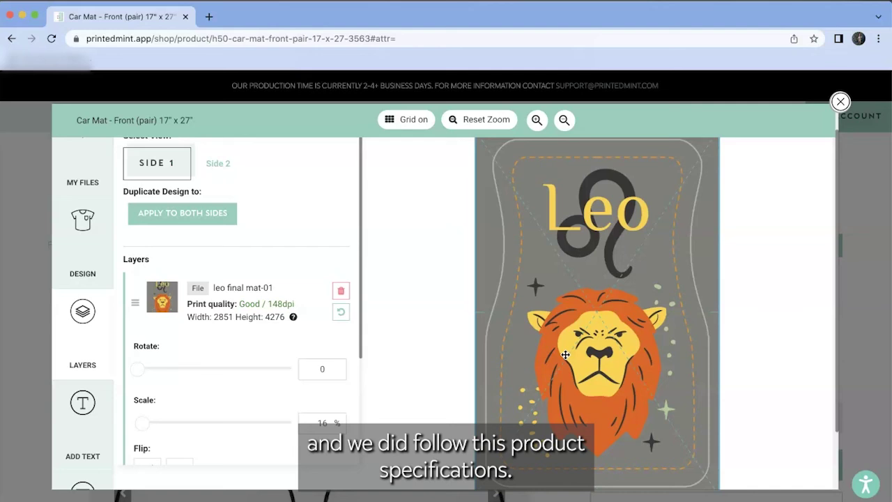
scroll(269, 383, down, 1)
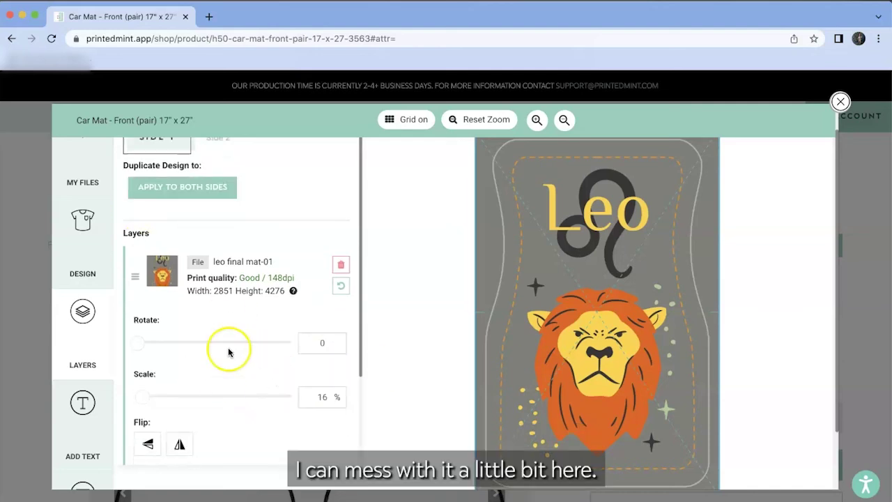
scroll(274, 360, up, 1)
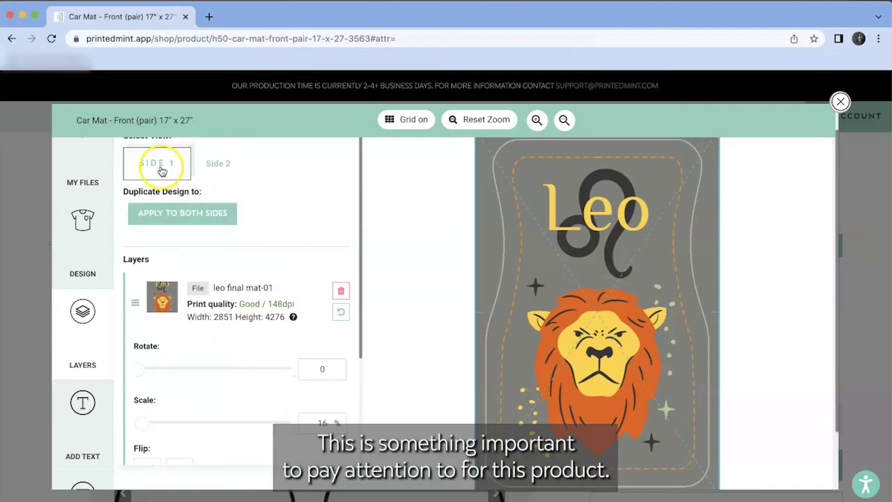
click(223, 164)
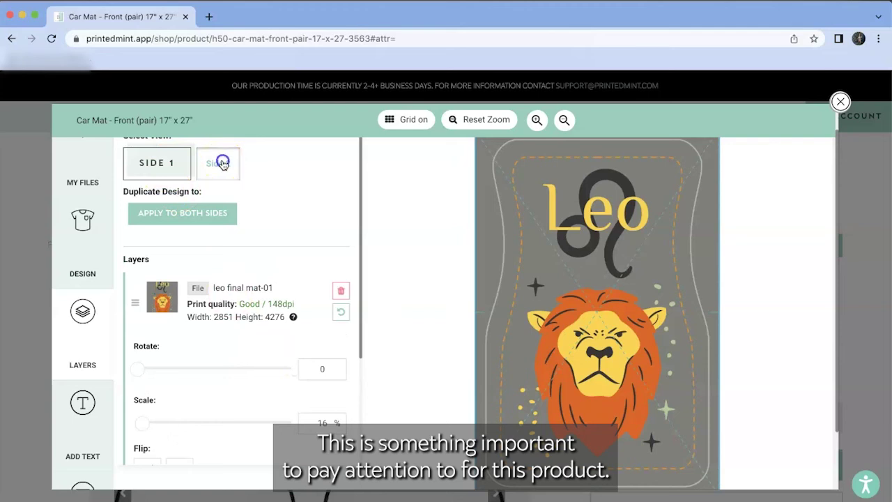
click(156, 161)
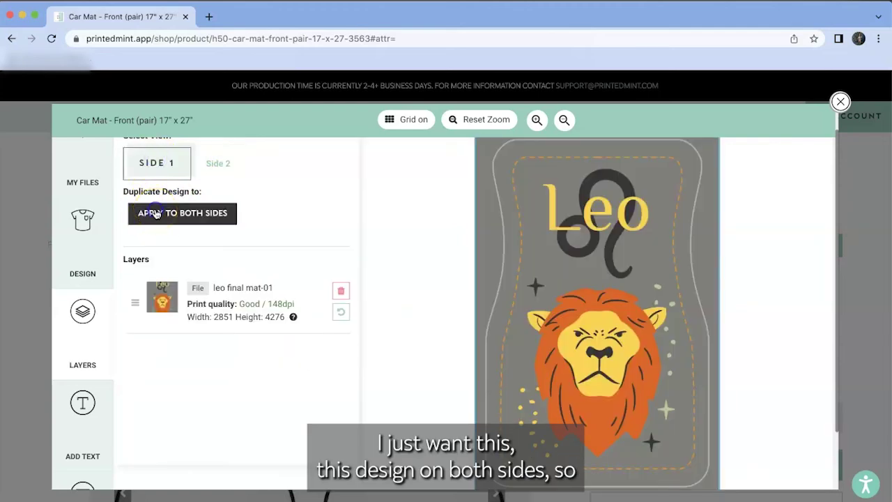
Apply the Leo design to both mat sides, confirm side 2, and continue to the mockups
click(156, 214)
click(220, 165)
click(159, 175)
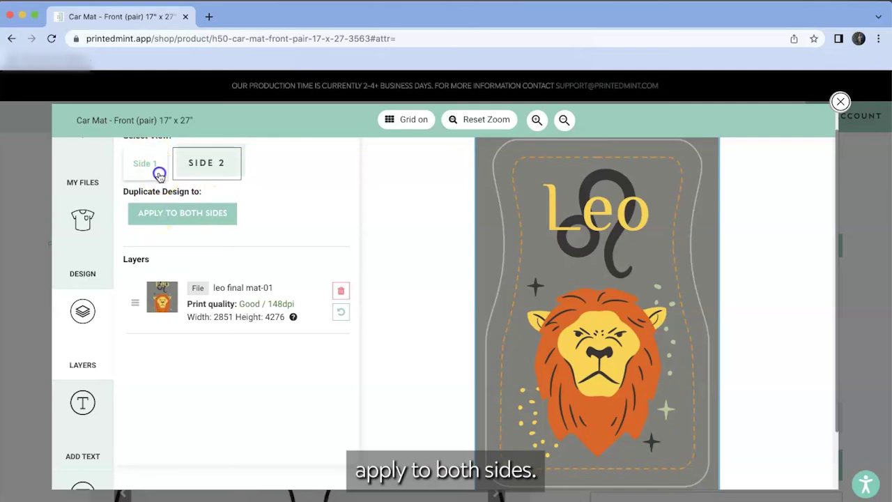
scroll(335, 285, down, 2)
click(796, 458)
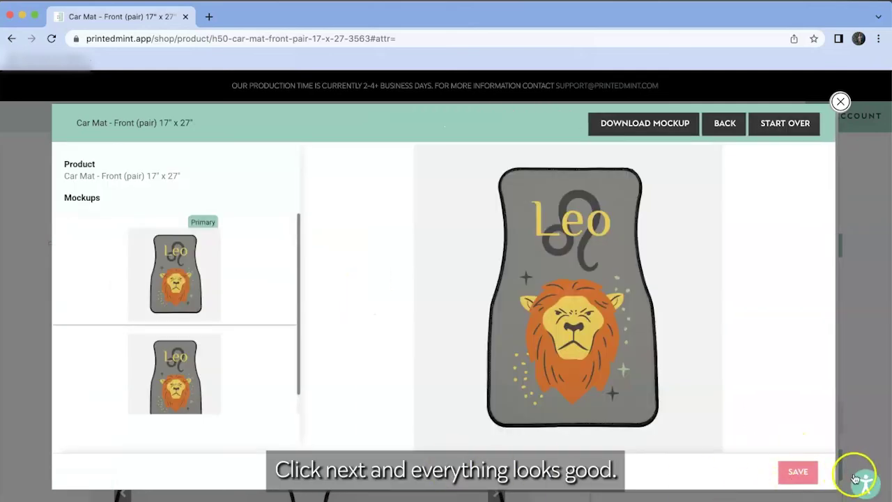
Save the Leo car mat mockup and review the personalized mat on the product page
click(800, 484)
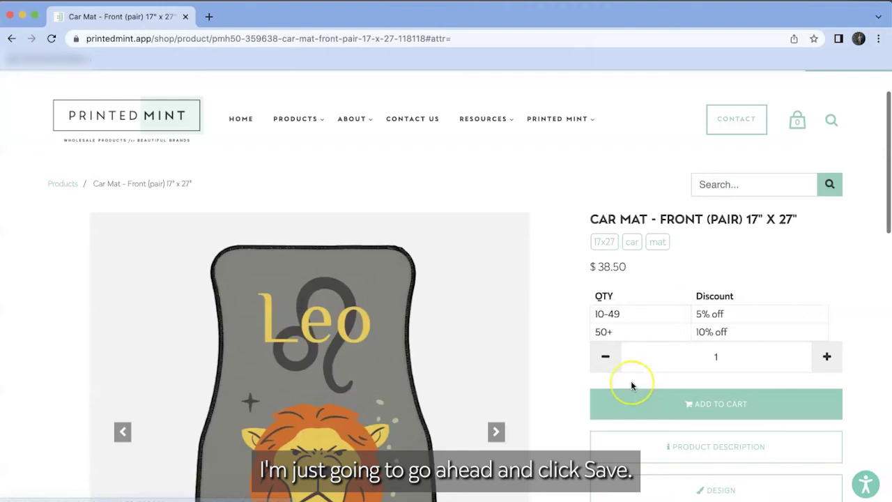
scroll(631, 381, down, 3)
click(629, 411)
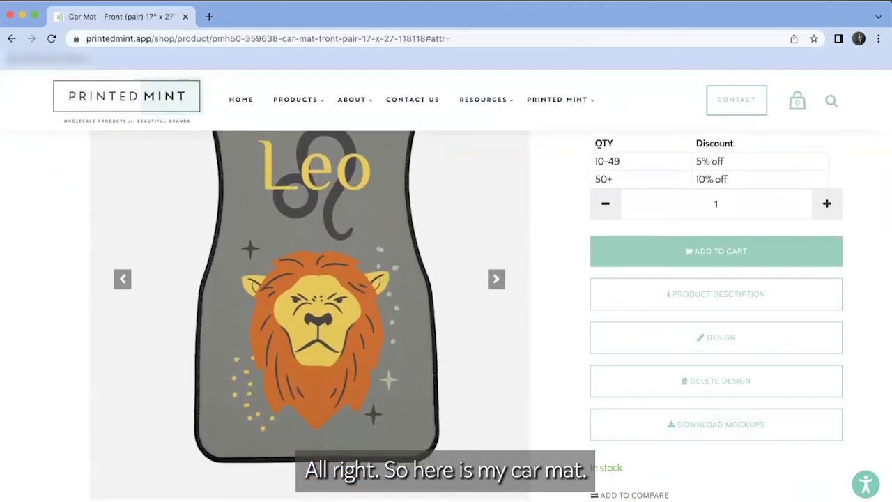